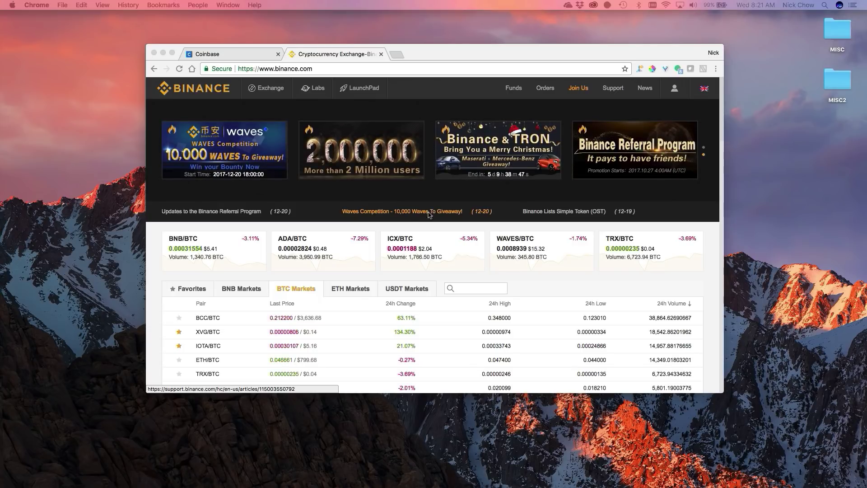
Open Binance's Advanced trading view from the Exchange menu.
scroll(465, 284, down, 2)
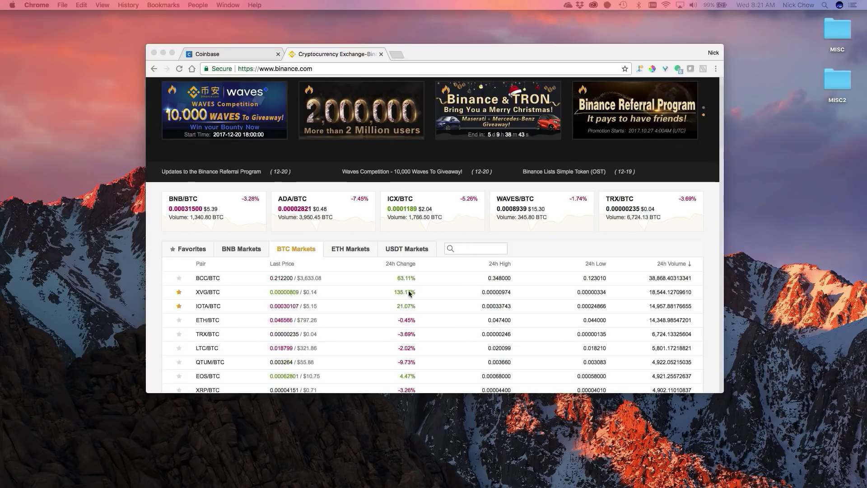
scroll(394, 292, up, 2)
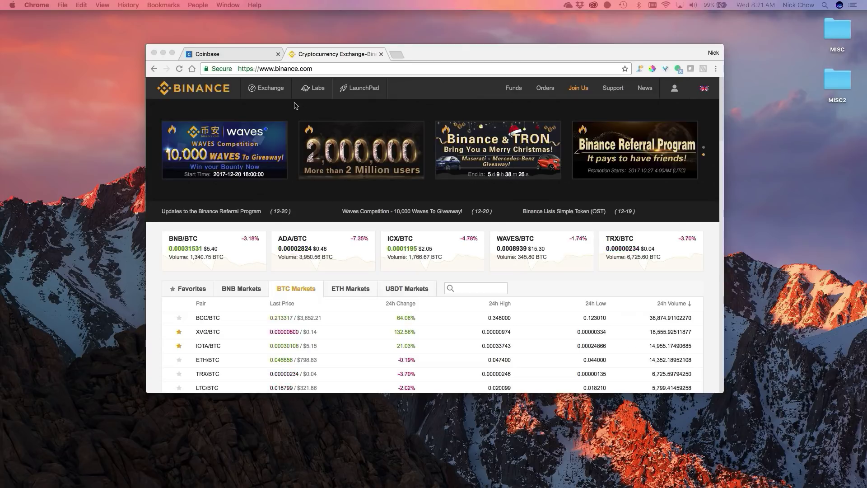
click(269, 93)
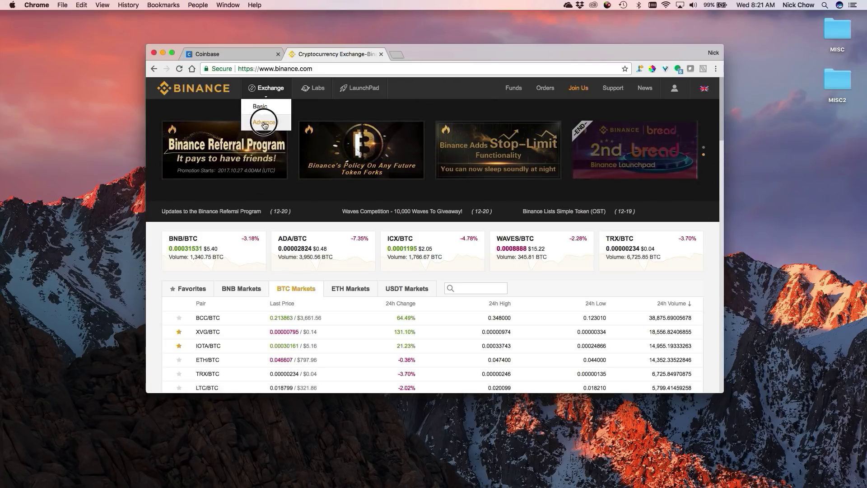
click(265, 120)
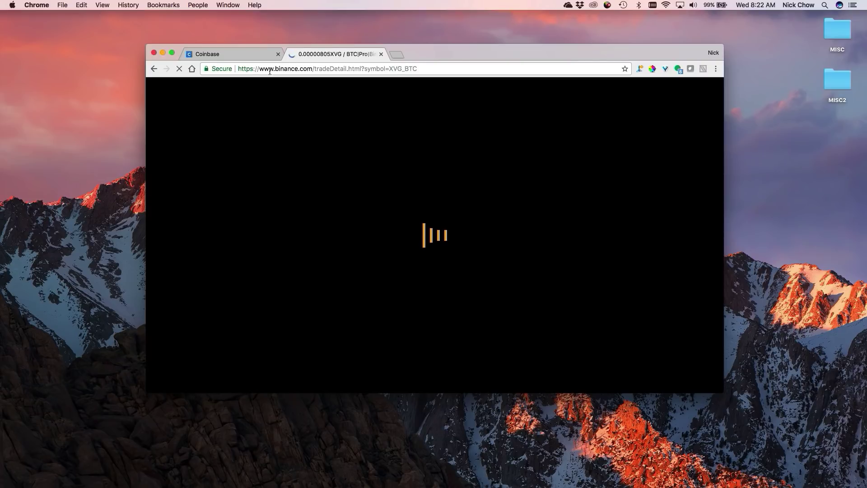
Switch the trading page to the ADA/BTC pair.
click(386, 69)
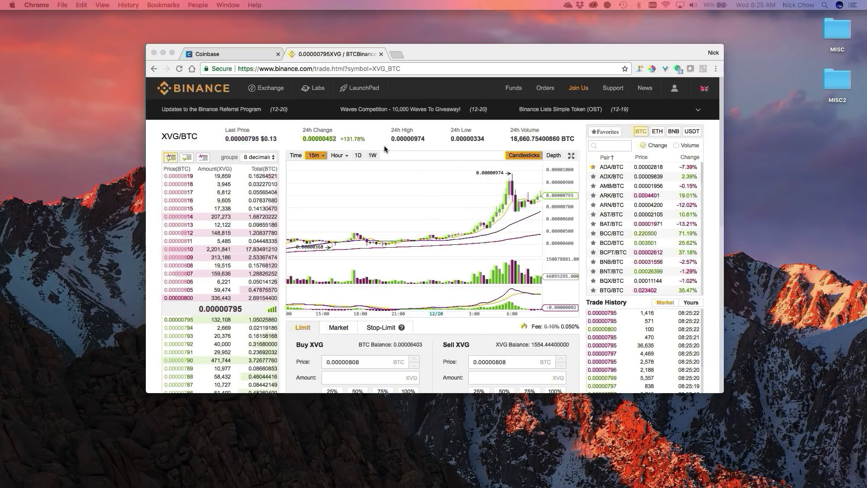
click(264, 84)
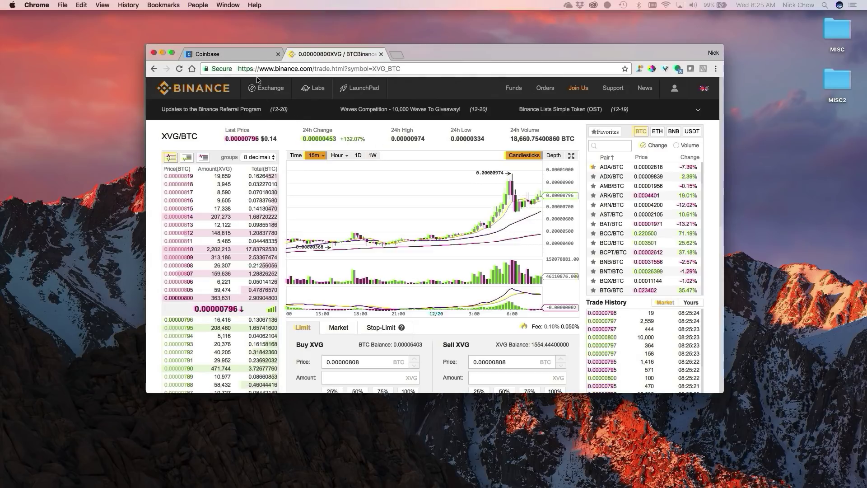
click(608, 168)
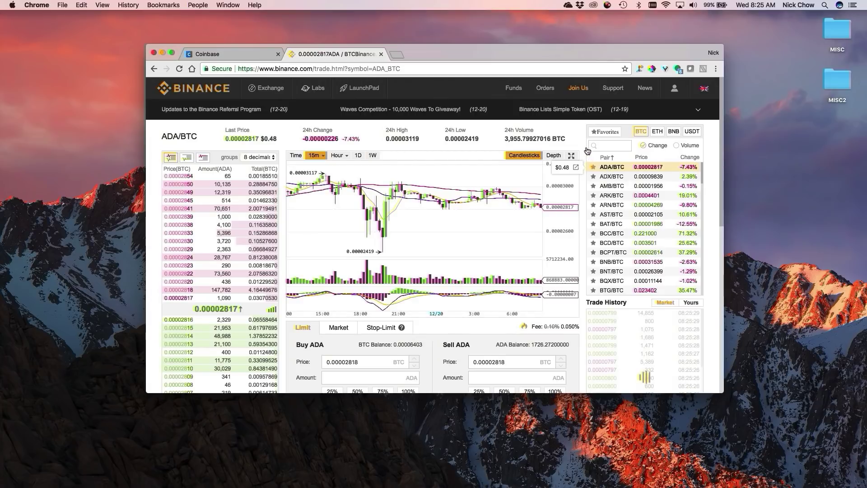
Fill the Sell ADA amount with the whole 1726 ADA balance.
scroll(580, 135, down, 3)
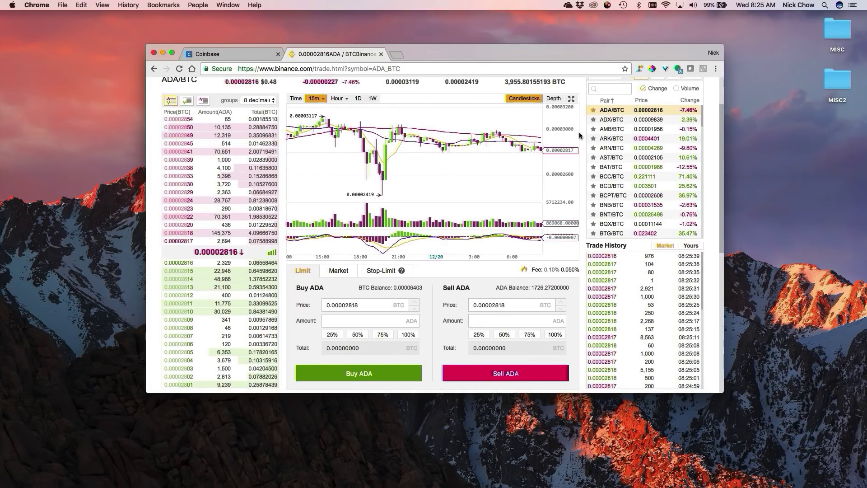
scroll(579, 136, down, 1)
drag(497, 273, 568, 273)
click(571, 275)
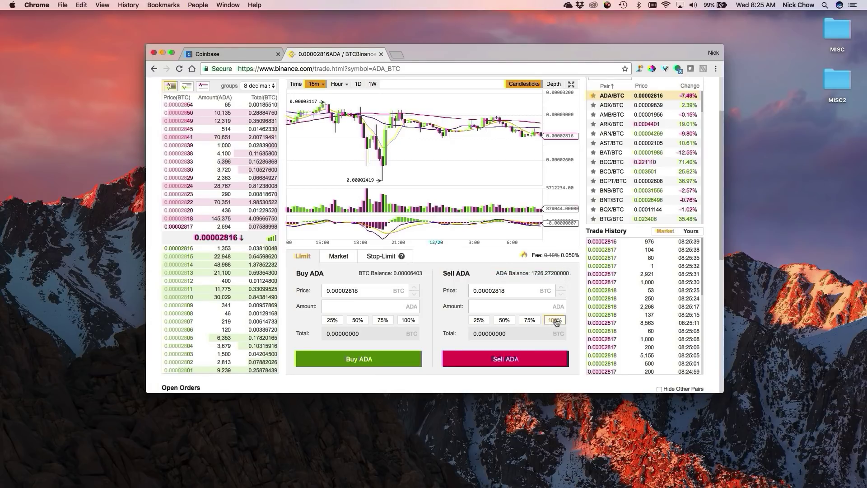
click(559, 320)
Change the sell price to 0.00002816 BTC.
scroll(561, 319, up, 1)
scroll(560, 315, up, 3)
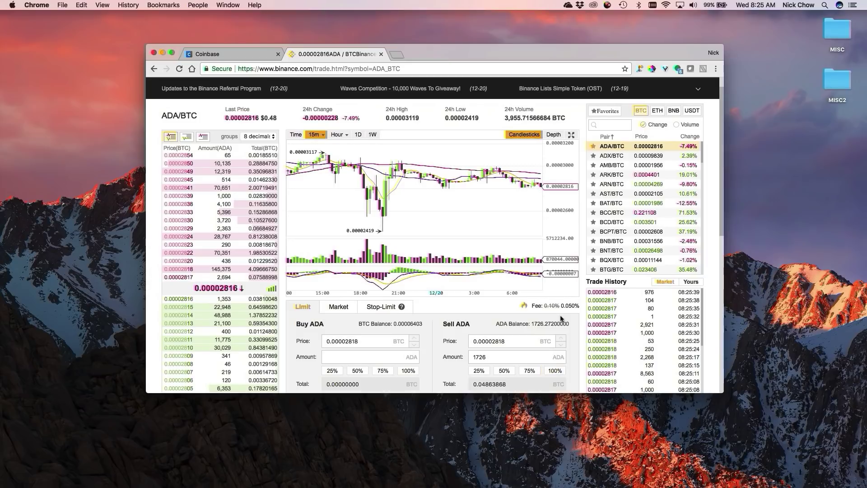
scroll(560, 315, down, 2)
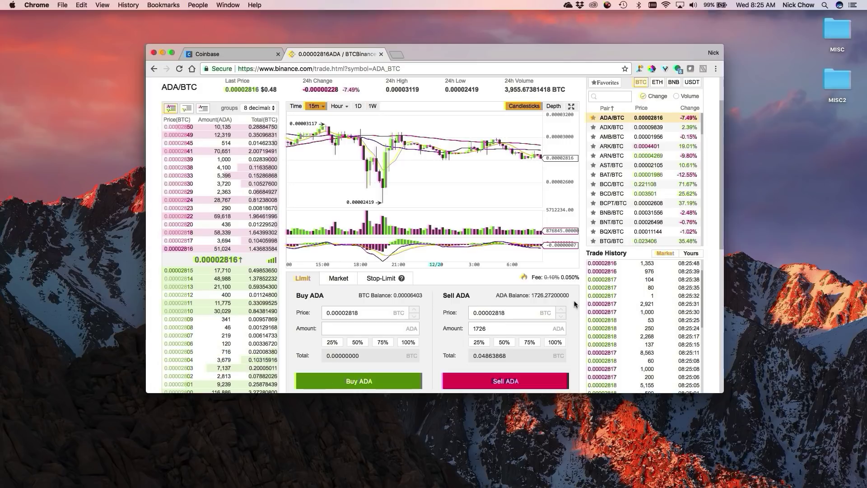
scroll(575, 300, down, 2)
scroll(683, 304, up, 3)
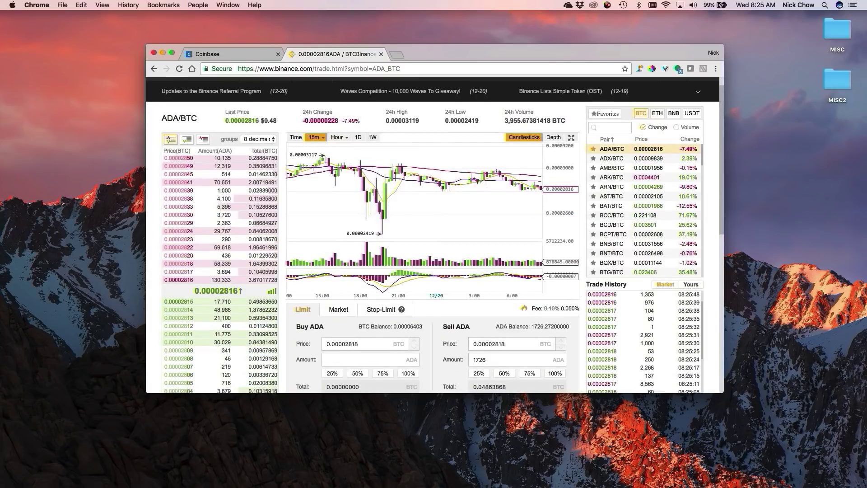
scroll(512, 279, down, 3)
click(512, 279)
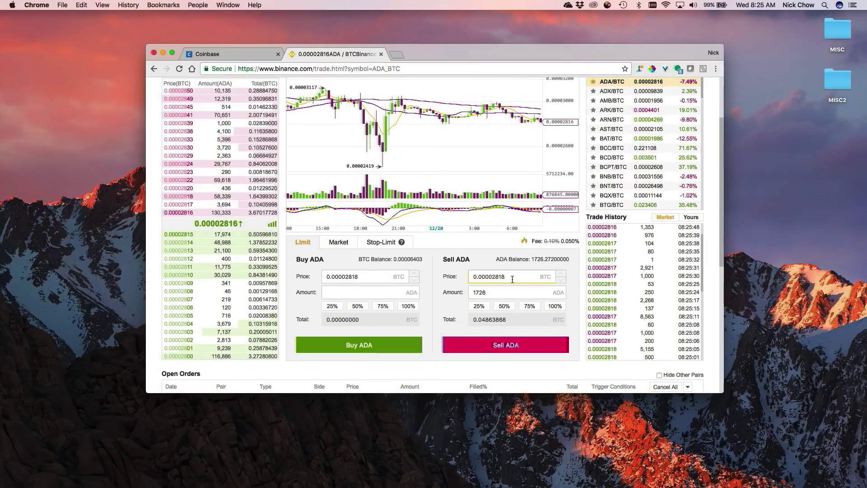
key(BackSpace)
text(6)
scroll(556, 288, up, 2)
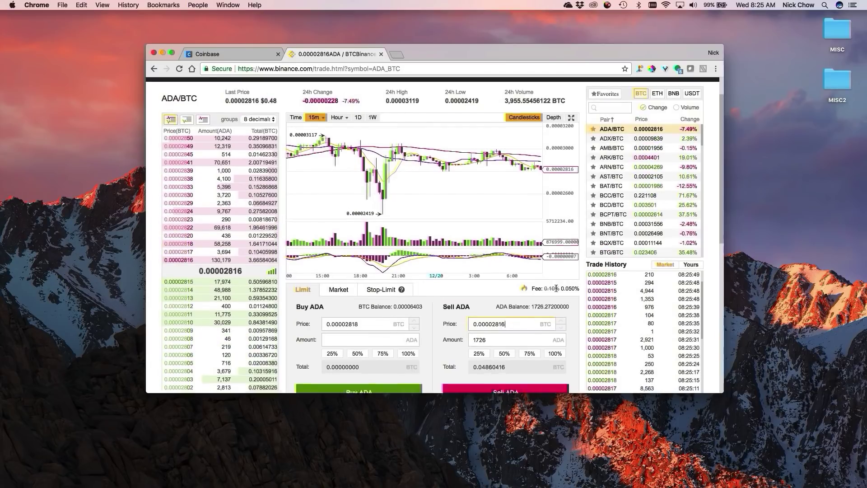
scroll(556, 289, down, 3)
Place the 1,726 ADA limit sell order at 0.00002816 BTC.
click(521, 326)
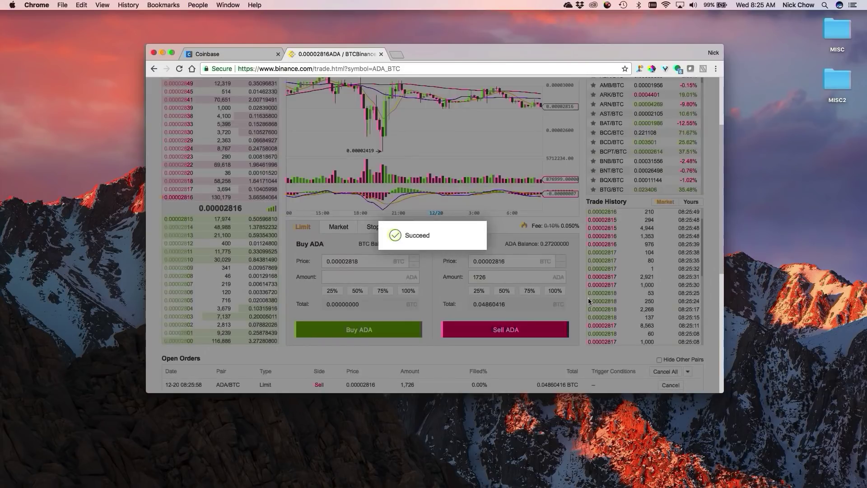
scroll(585, 248, down, 1)
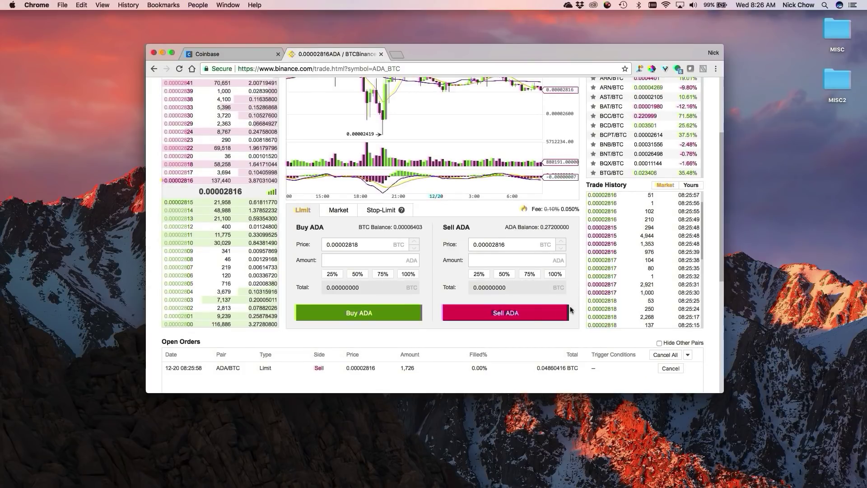
scroll(497, 342, down, 4)
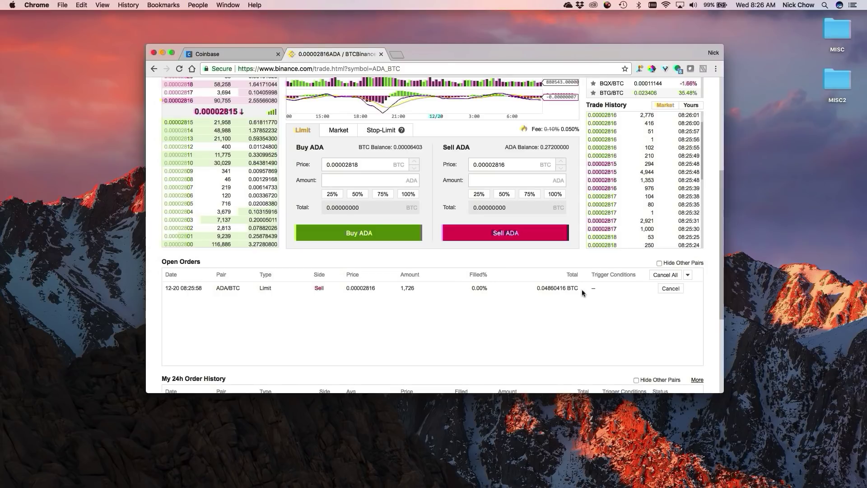
Cancel the ADA/BTC sell order in Open Orders.
scroll(567, 298, down, 5)
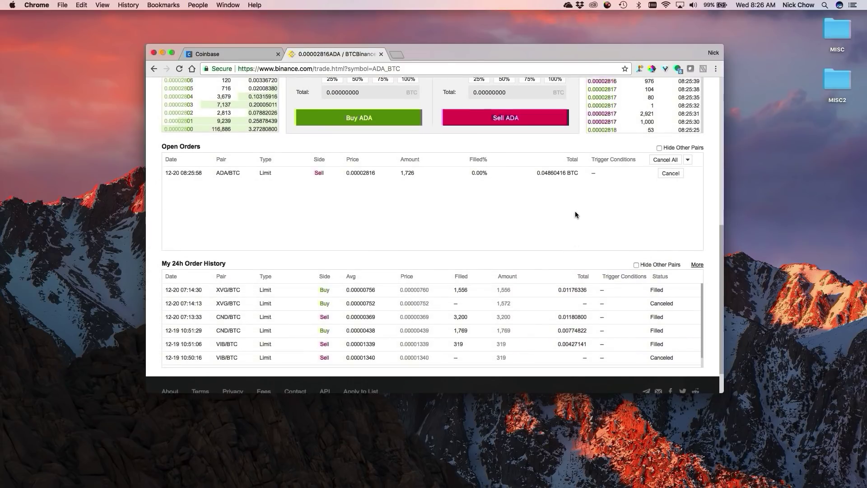
scroll(575, 210, up, 4)
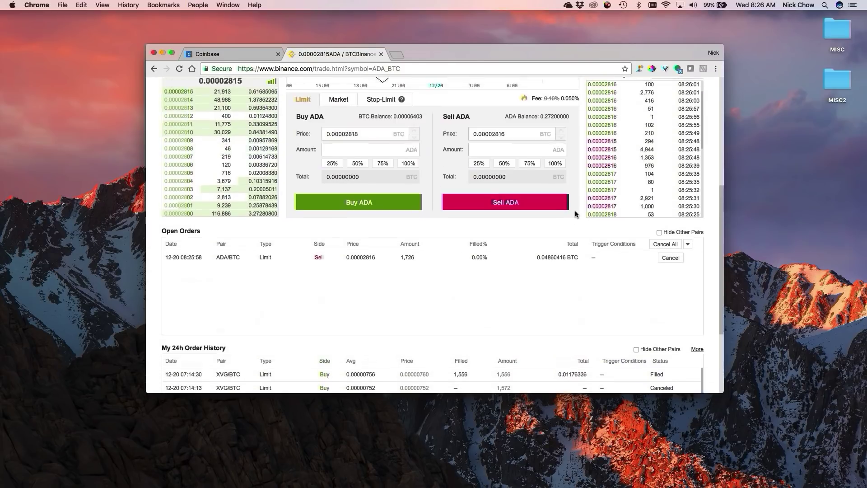
click(670, 258)
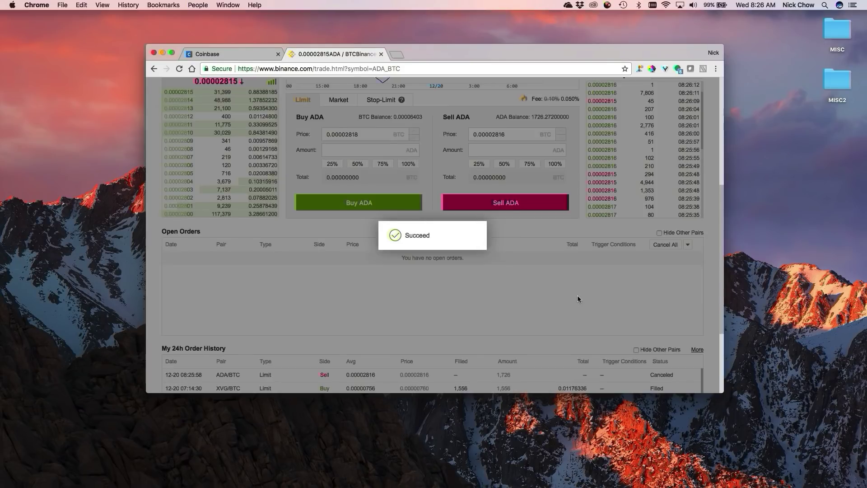
scroll(578, 299, up, 10)
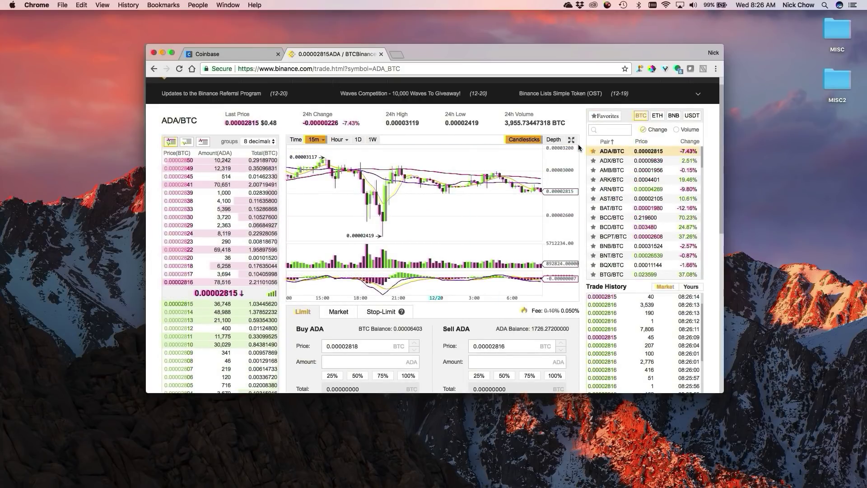
Sell all 1,726 ADA at a price of 0.00002815 BTC.
scroll(578, 147, down, 5)
click(553, 258)
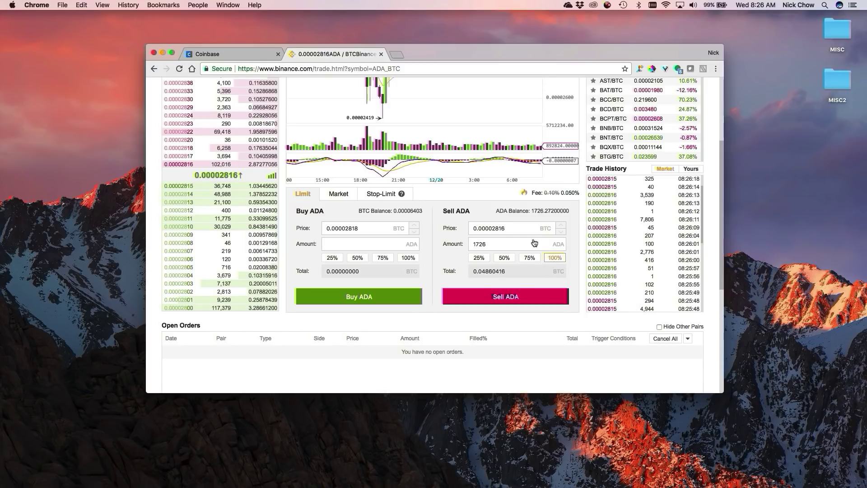
click(519, 227)
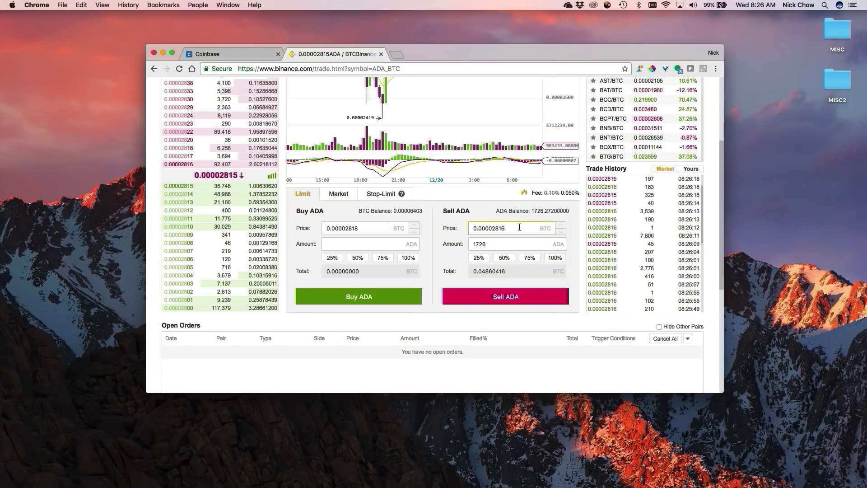
key(BackSpace)
text(5)
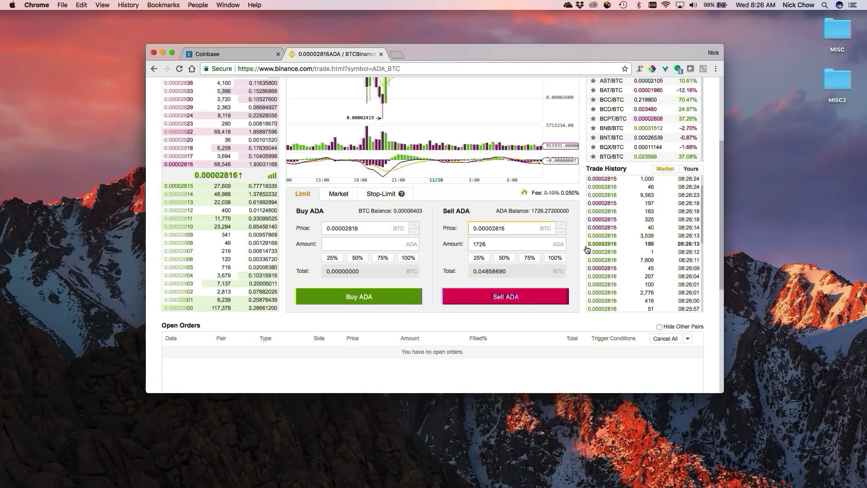
scroll(584, 250, up, 5)
scroll(583, 249, down, 6)
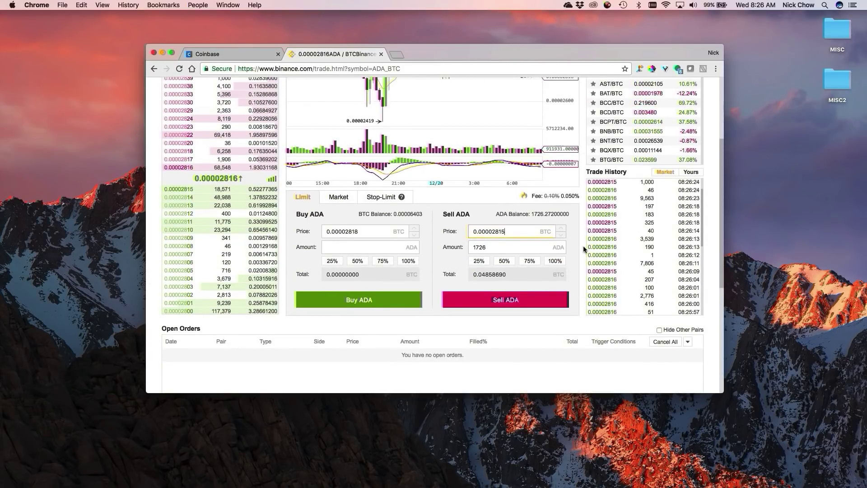
scroll(583, 245, down, 1)
click(492, 229)
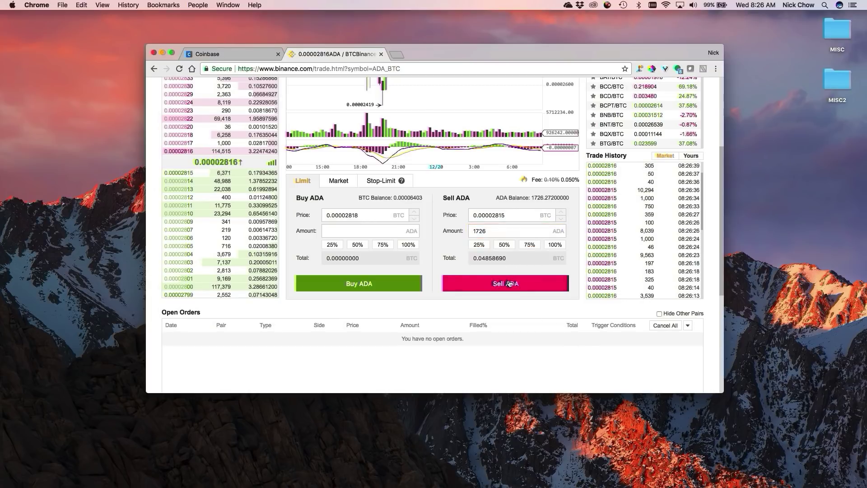
key(Return)
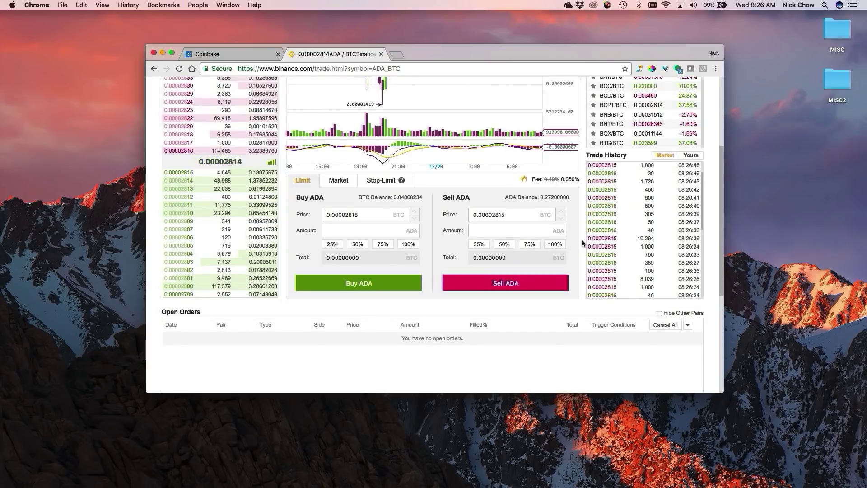
Confirm the ADA sell shows as Filled in My 24h Order History.
scroll(582, 239, down, 5)
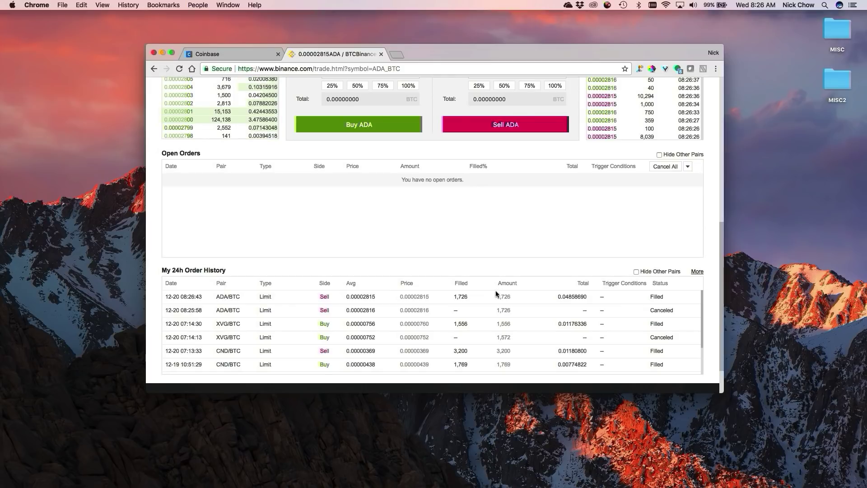
double_click(655, 296)
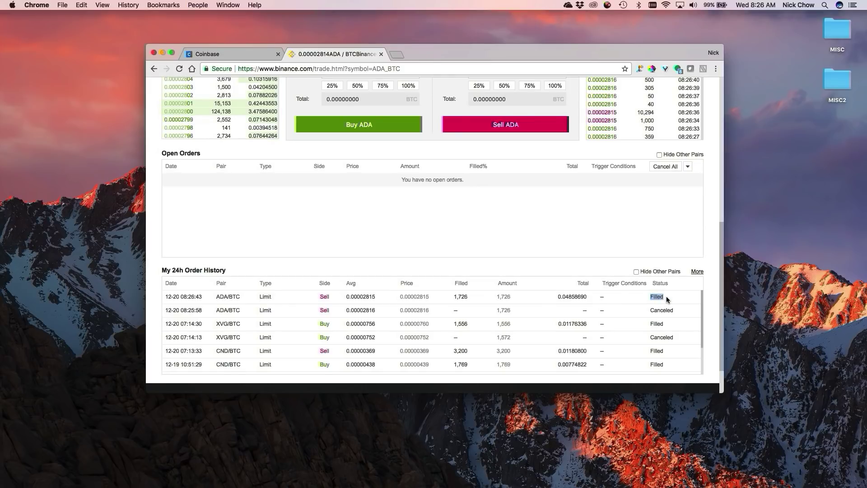
click(230, 297)
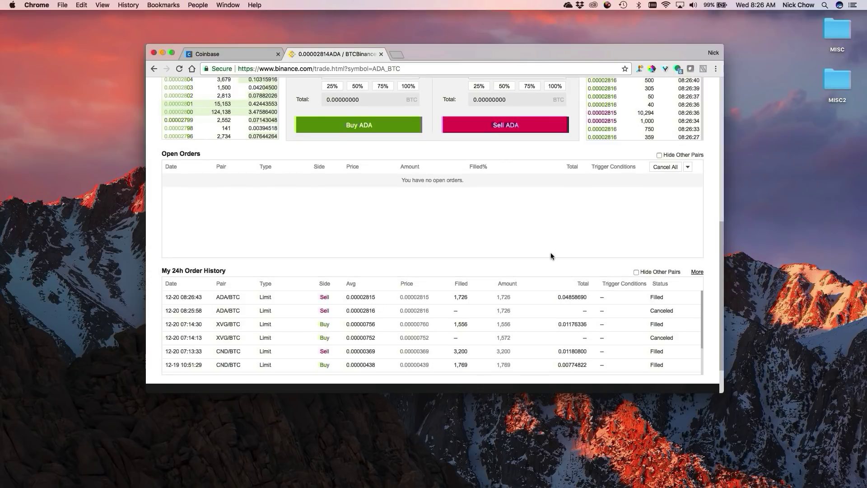
scroll(550, 252, up, 15)
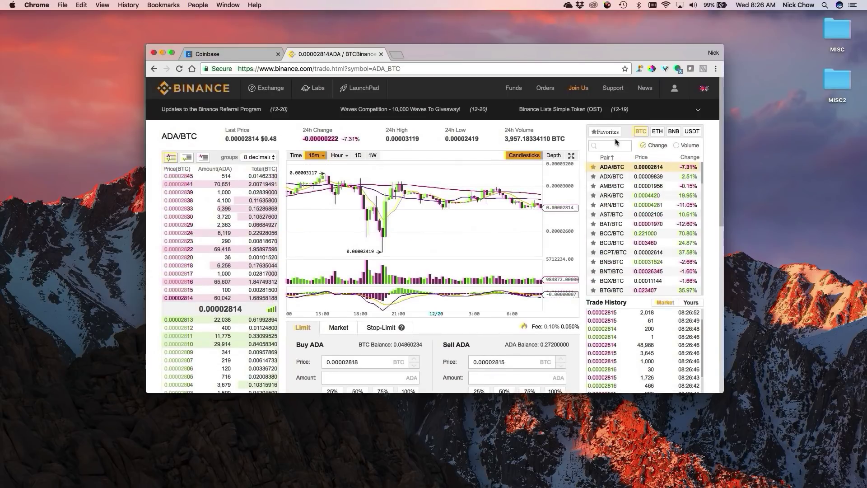
click(611, 146)
Search 'ltc' and switch to the LTC/BTC market.
text(ltc)
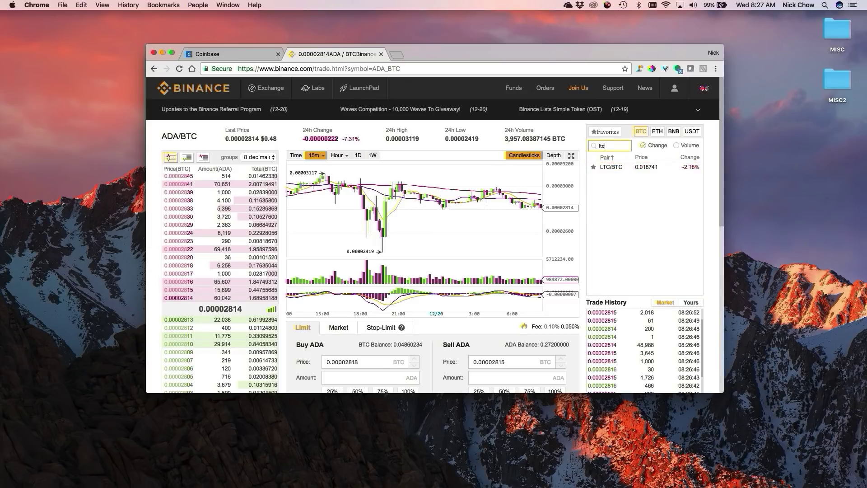
click(608, 168)
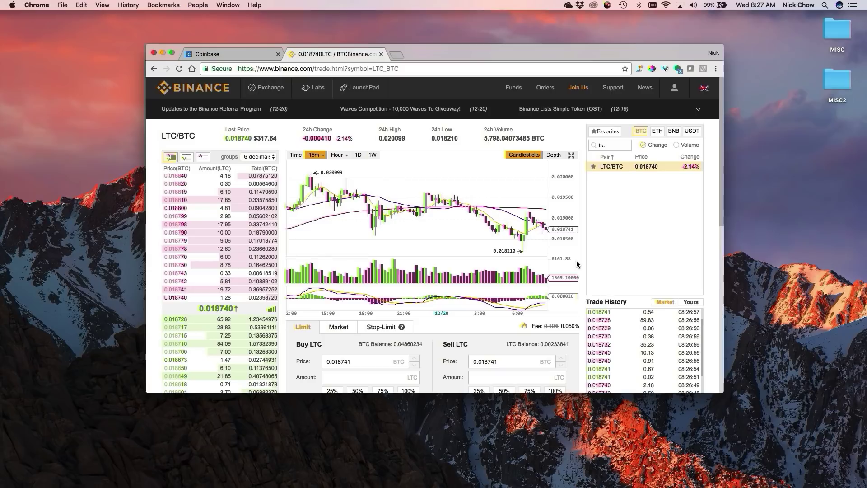
scroll(577, 264, down, 3)
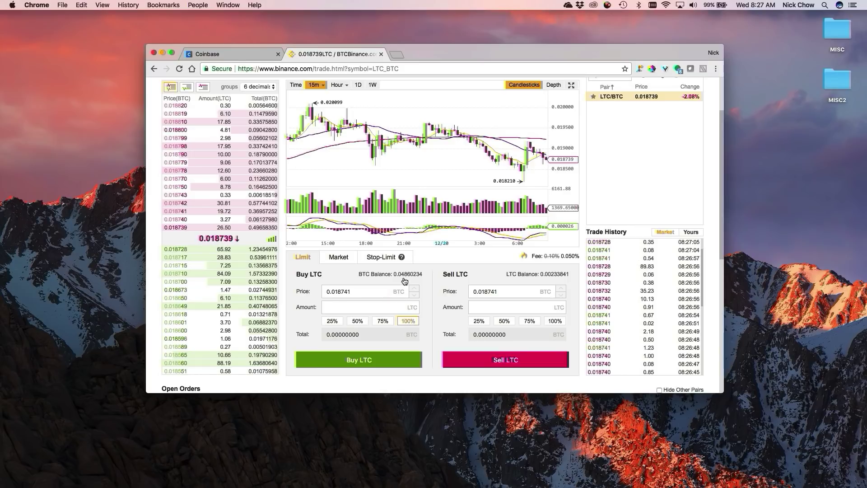
Buy LTC with the full BTC balance at a price of 0.018730 BTC.
click(408, 320)
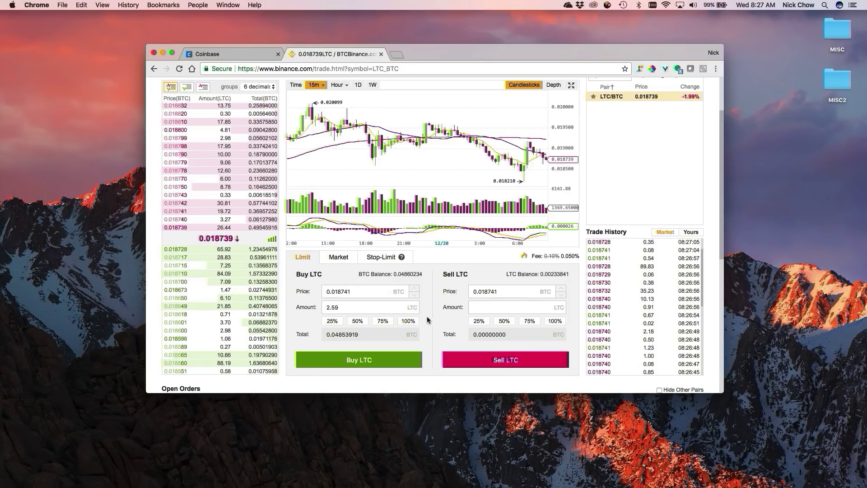
click(363, 292)
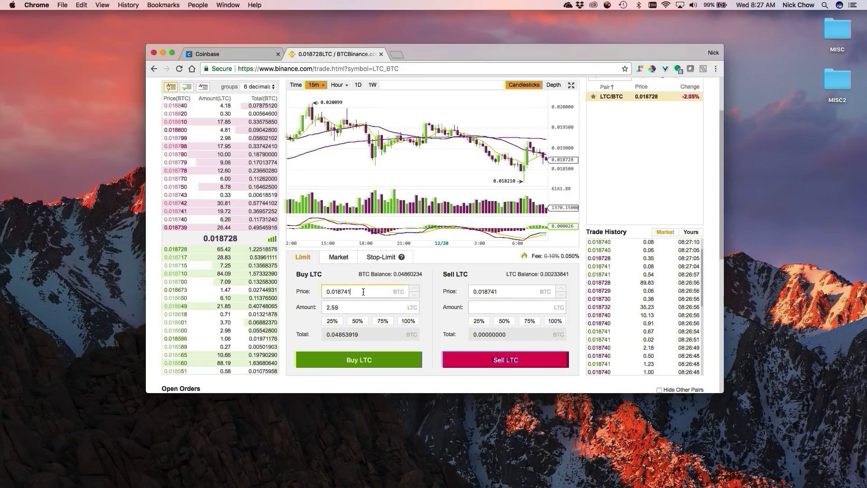
key(BackSpace)
key(BackSpace)
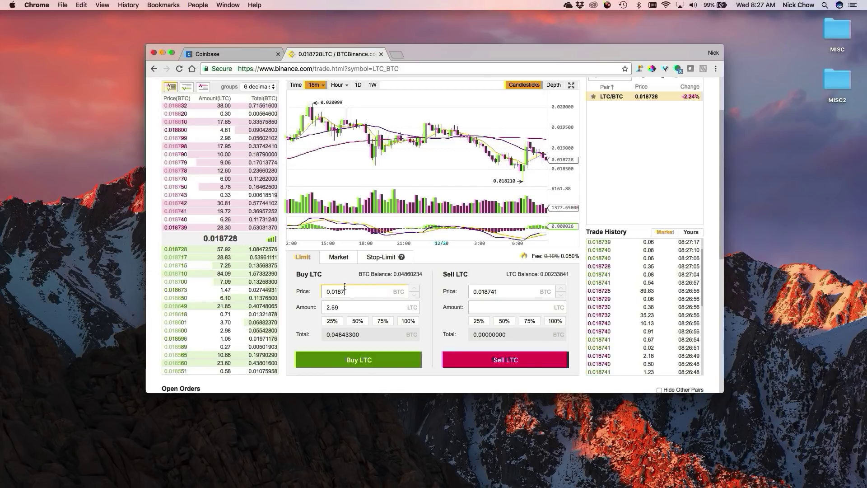
text(30)
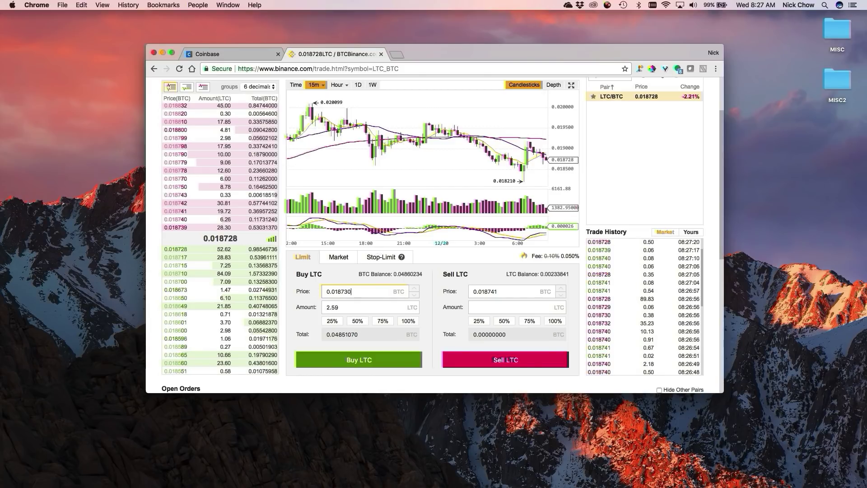
click(352, 359)
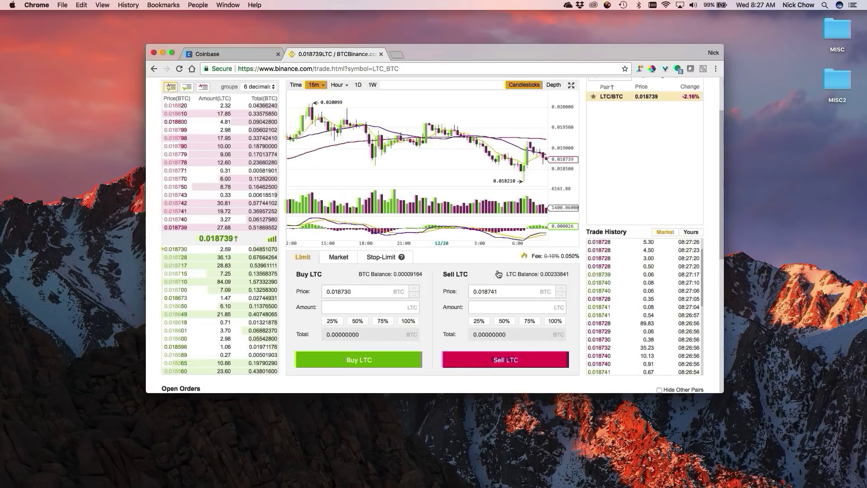
scroll(585, 247, down, 5)
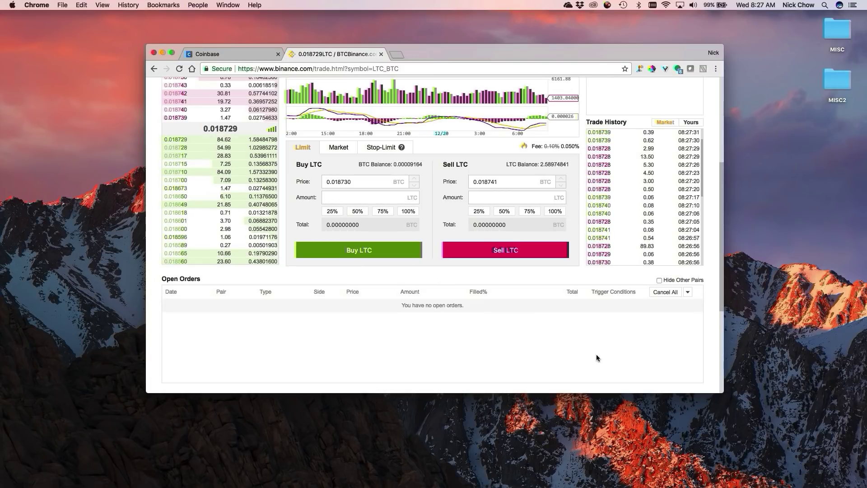
Verify the 2.59 LTC/BTC buy at 0.018730 shows as Filled in the order history.
scroll(504, 345, down, 3)
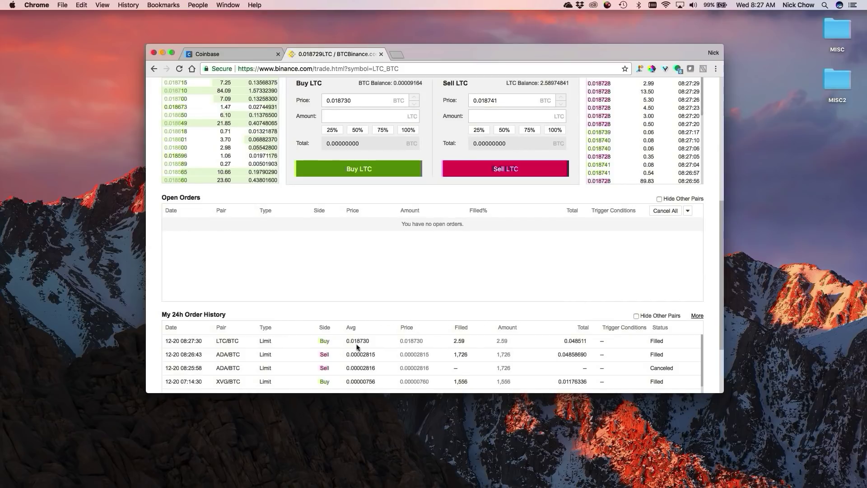
click(469, 341)
double_click(461, 341)
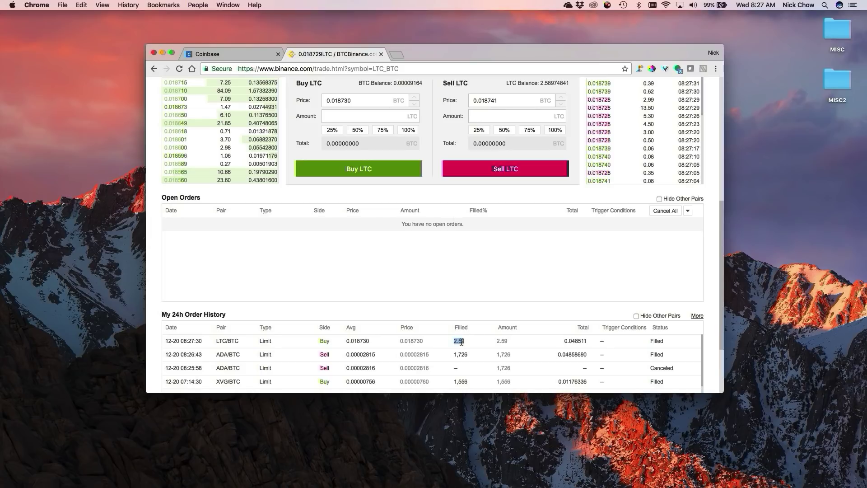
scroll(474, 316, up, 10)
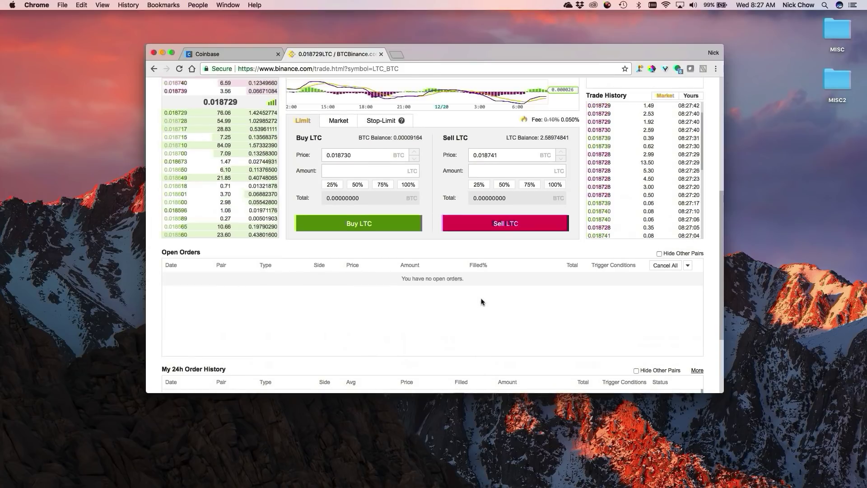
mouse_move(513, 89)
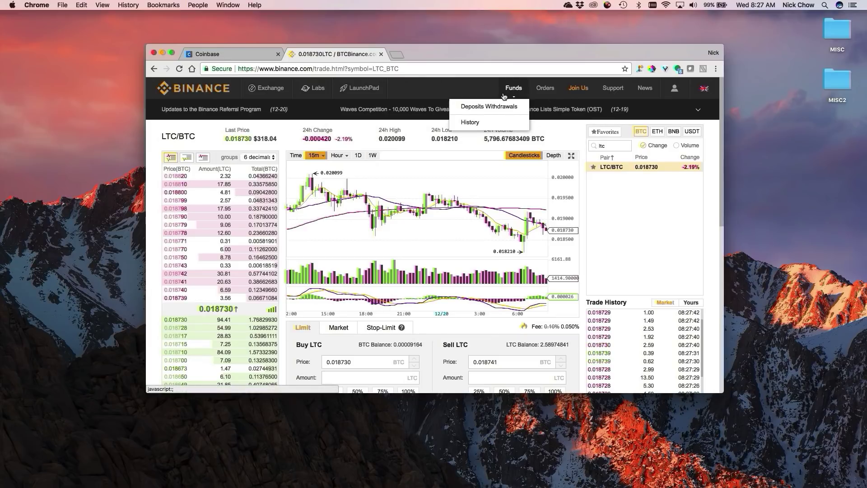
Open Binance deposits and withdrawals, then Coinbase's Accounts list showing the empty LTC Wallet.
click(488, 108)
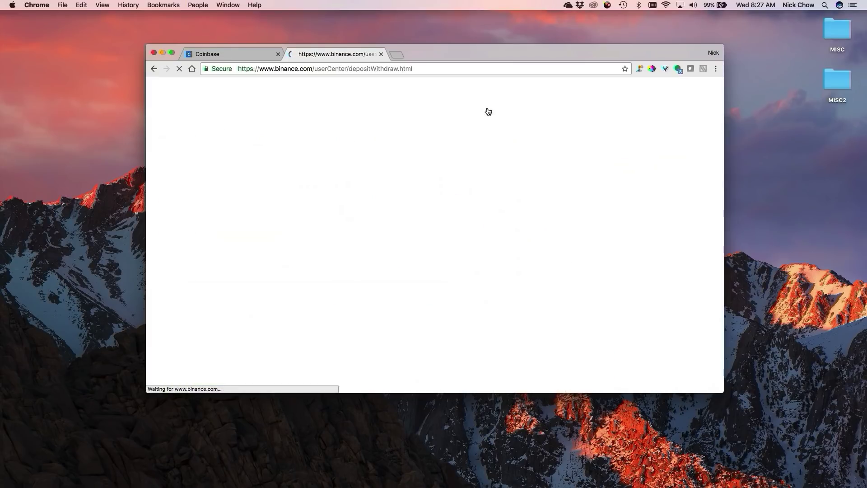
click(242, 54)
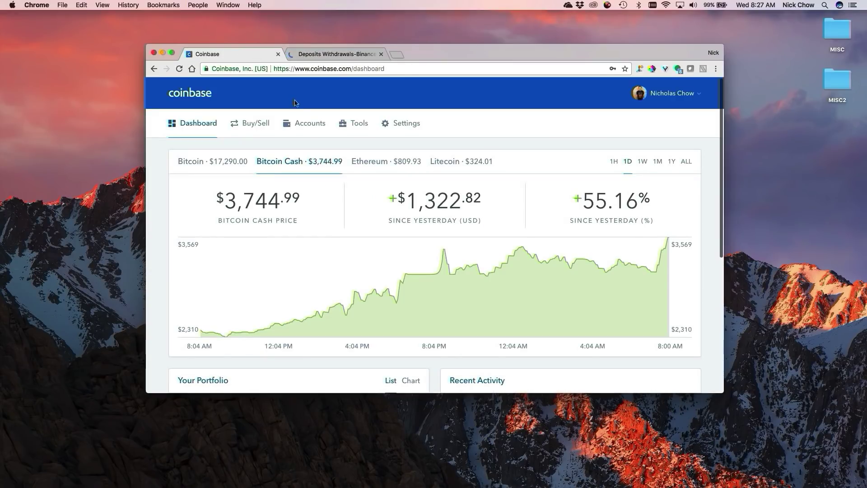
click(301, 124)
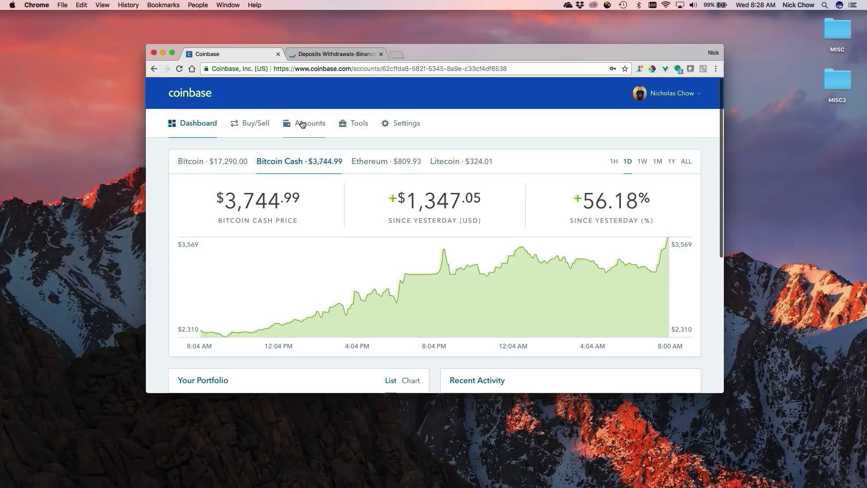
scroll(337, 170, down, 3)
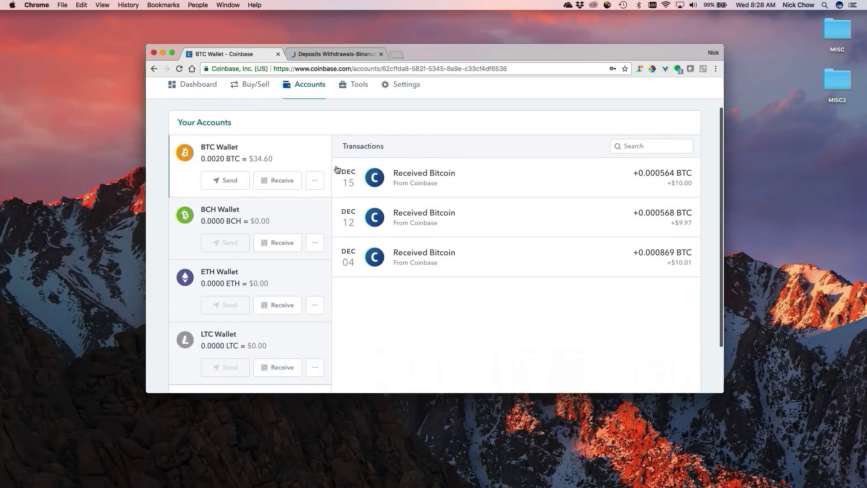
scroll(368, 273, up, 1)
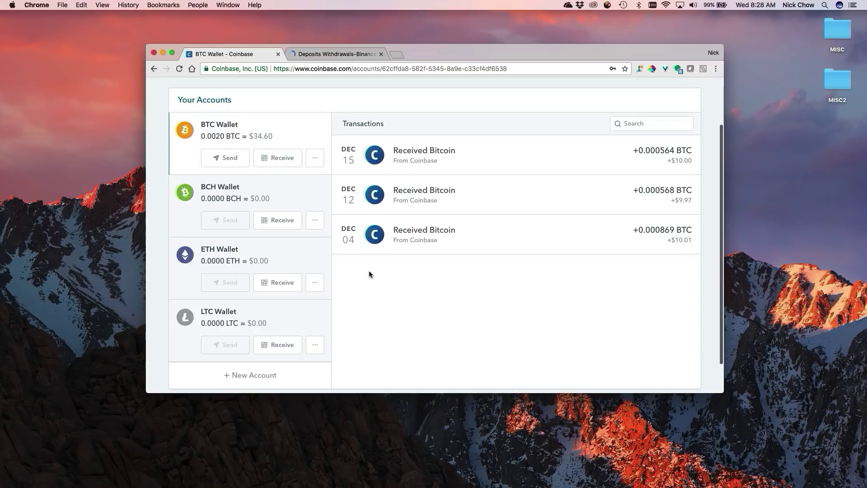
scroll(369, 274, down, 1)
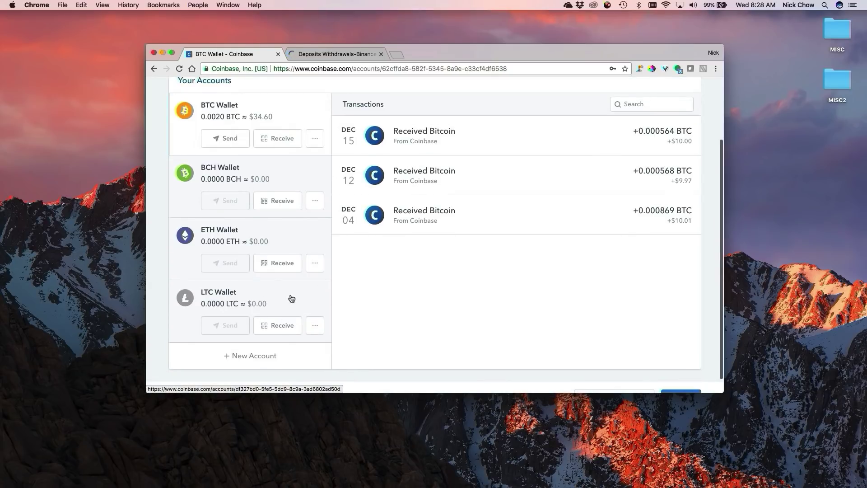
Copy the Coinbase LTC Wallet receiving address and return to Binance Deposits & Withdrawals.
click(281, 327)
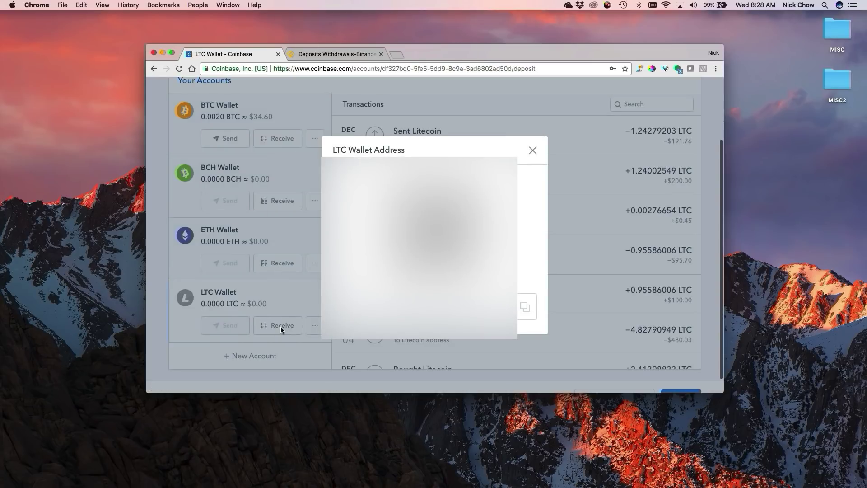
click(524, 310)
click(344, 55)
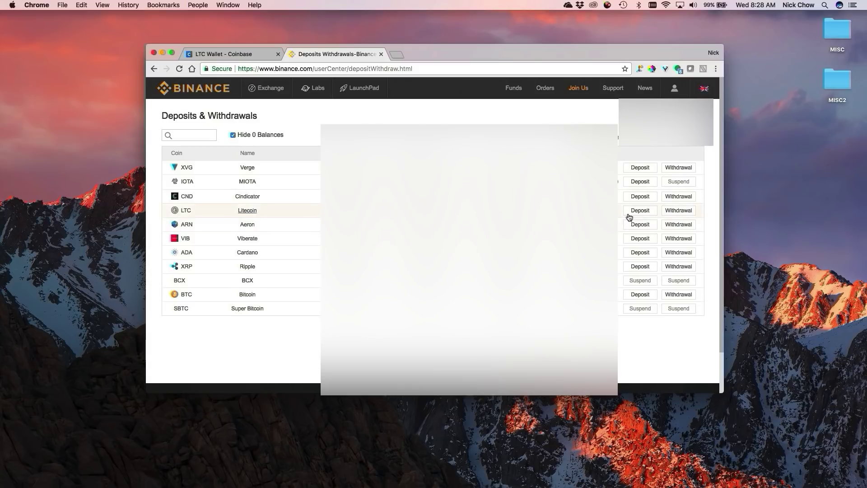
Fill a 2.58974841 LTC withdrawal to the saved Coinbase address, then return to Coinbase.
mouse_move(518, 91)
click(679, 211)
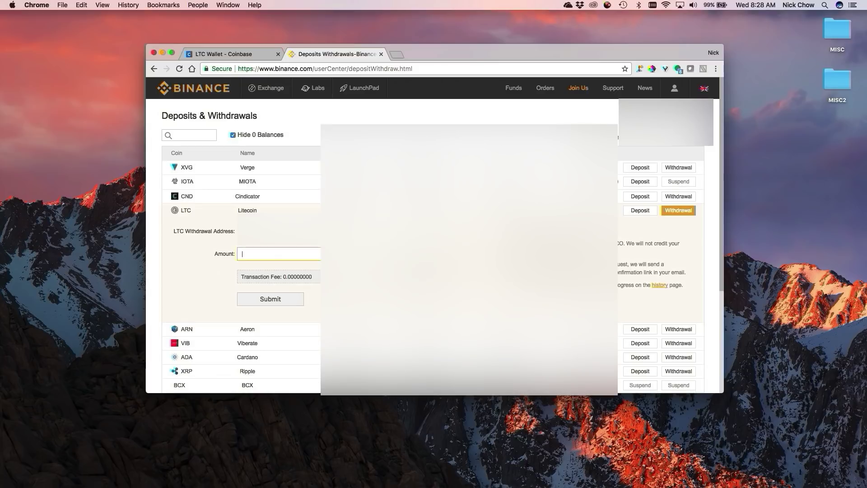
click(278, 231)
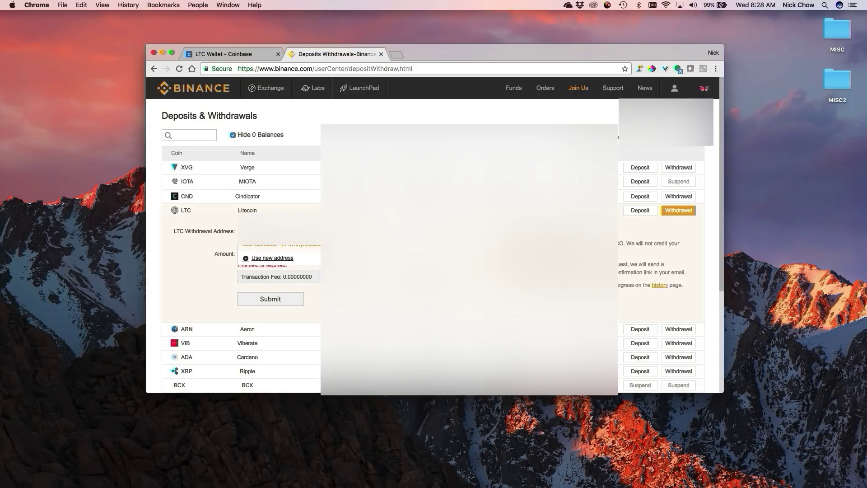
click(279, 254)
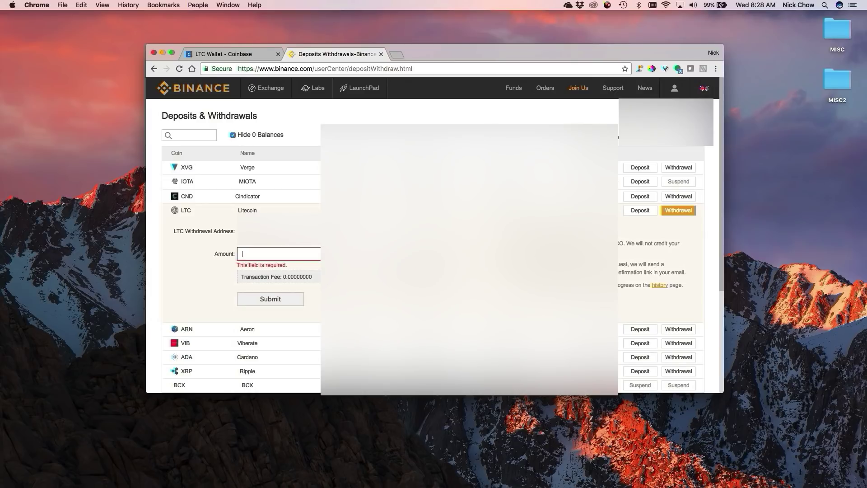
text(2.58974841)
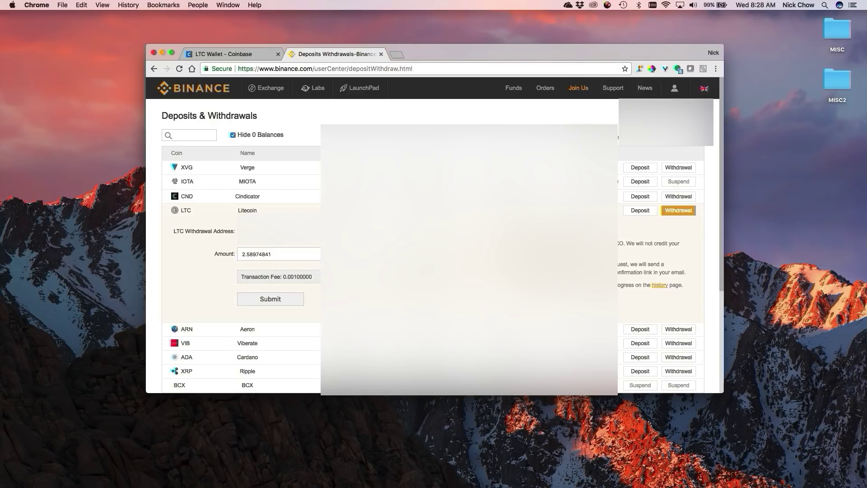
scroll(248, 194, down, 1)
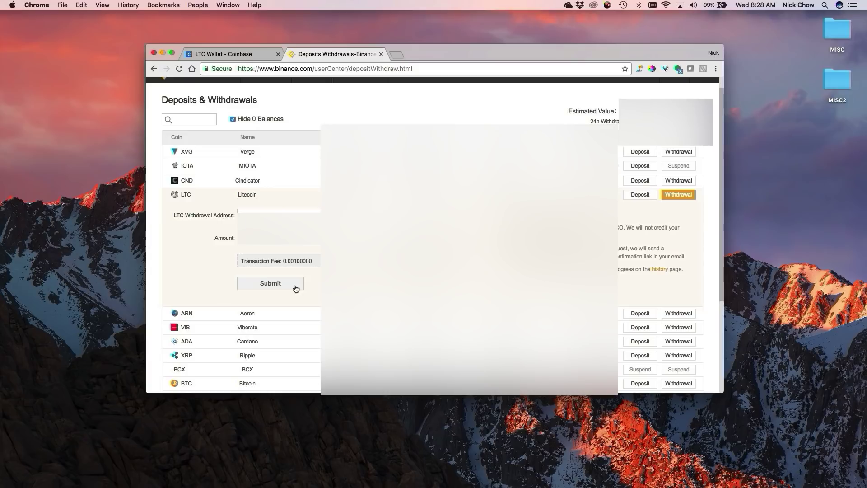
click(232, 56)
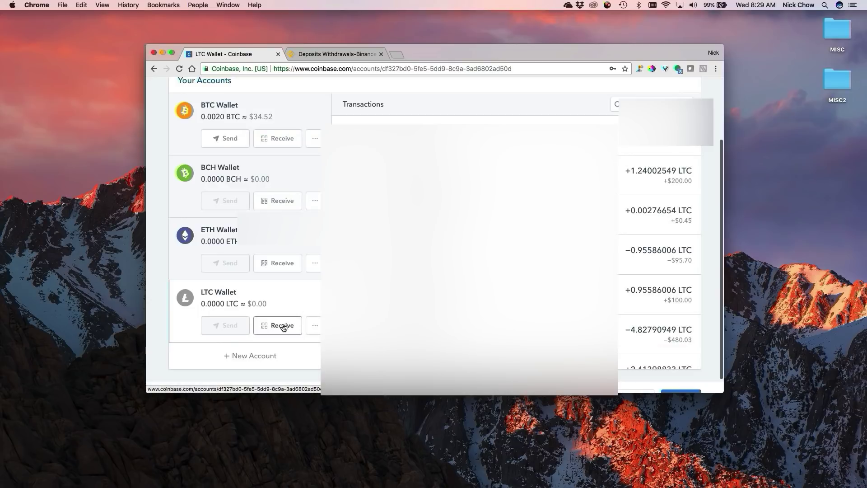
Compare the Coinbase LTC Wallet address with the destination on Binance's withdrawal form.
click(283, 326)
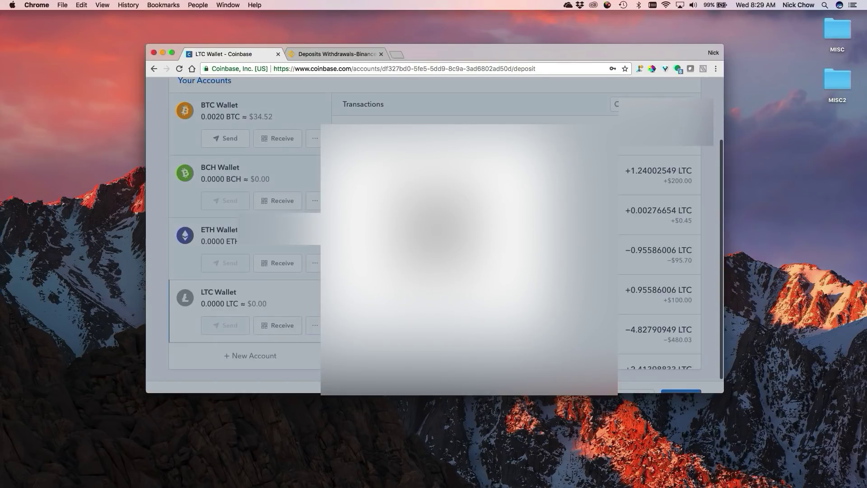
click(332, 54)
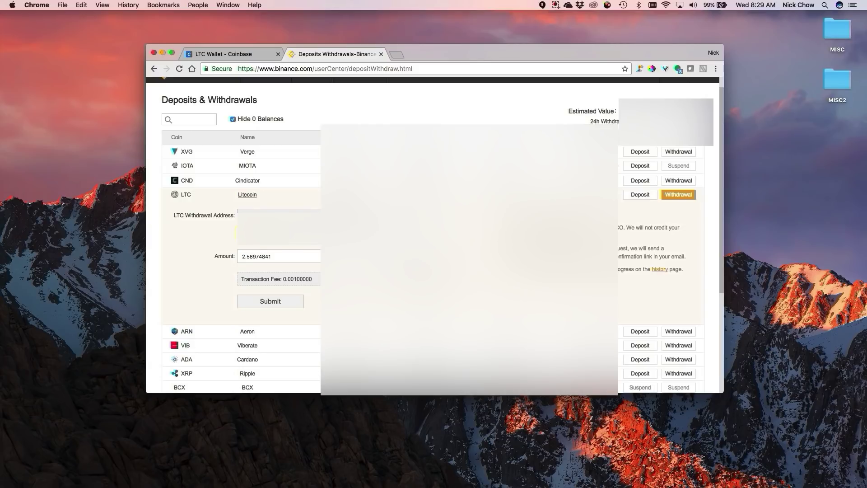
click(235, 54)
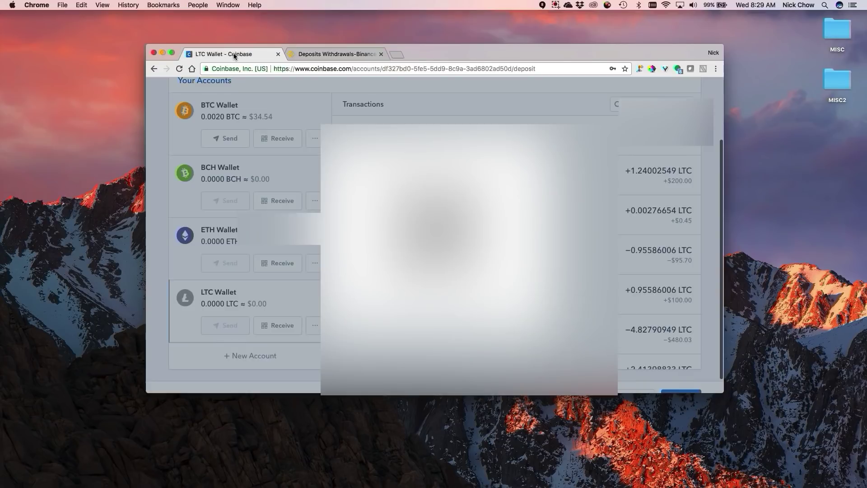
click(302, 55)
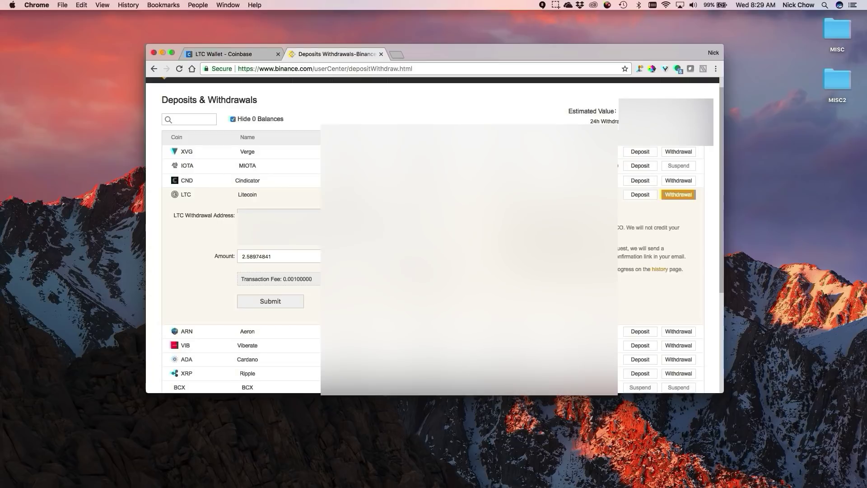
Submit the 2.58974841 LTC withdrawal with its 0.001 LTC fee and dismiss the confirmation.
click(280, 307)
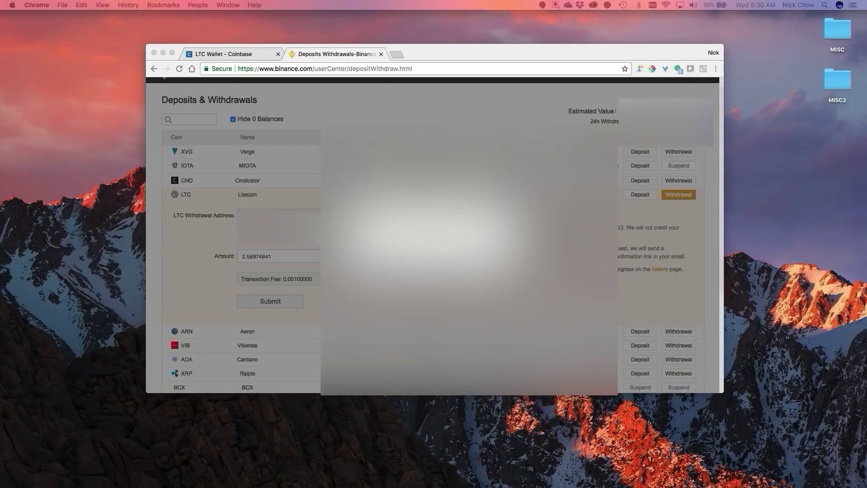
click(639, 253)
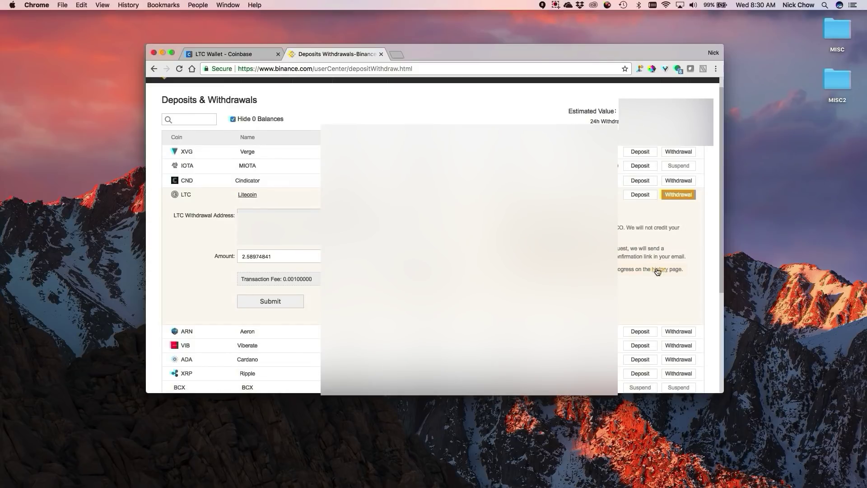
Check Withdrawals History in the transaction history for the new Processing LTC withdrawal.
click(658, 269)
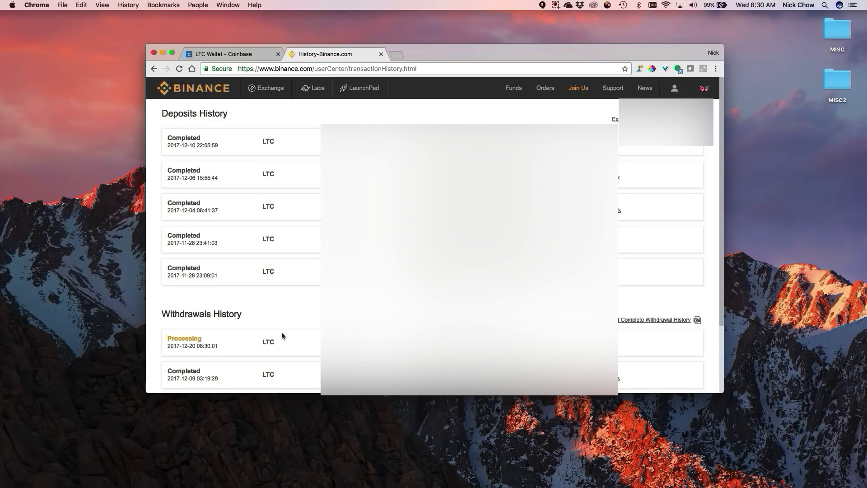
drag(158, 315, 245, 313)
click(245, 313)
click(555, 5)
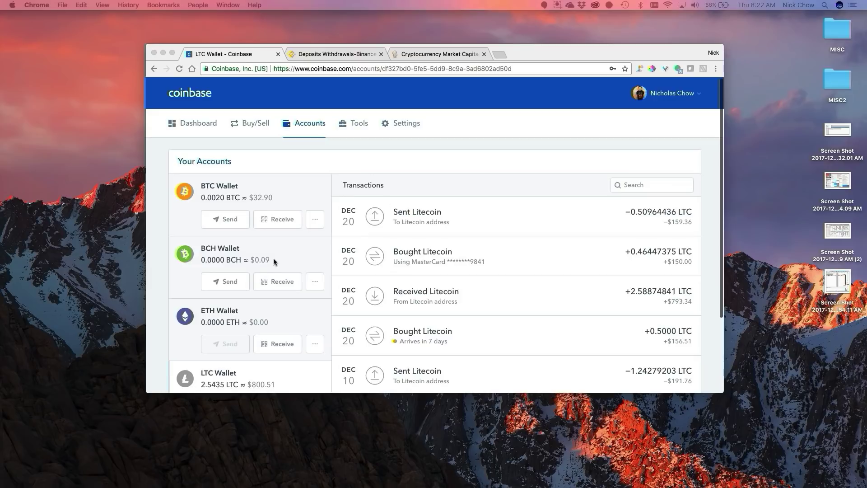
Open the Coinbase LTC Wallet showing 2.5435 LTC and the +2.58874841 LTC received entry.
click(202, 385)
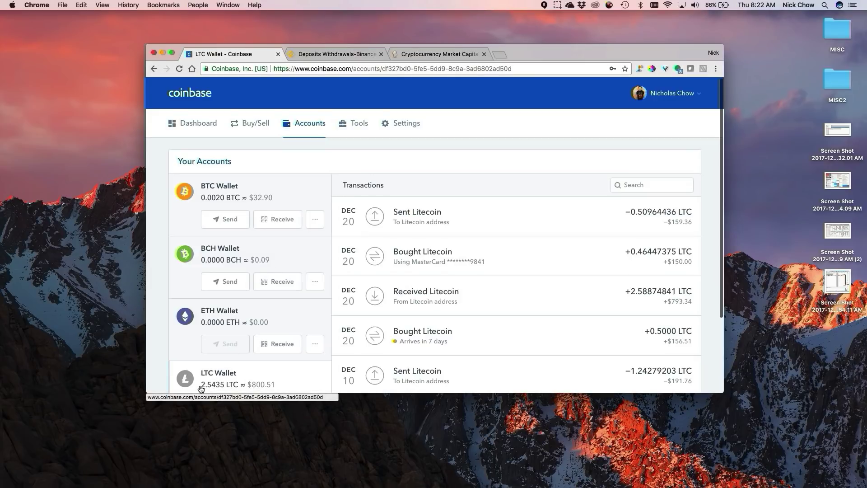